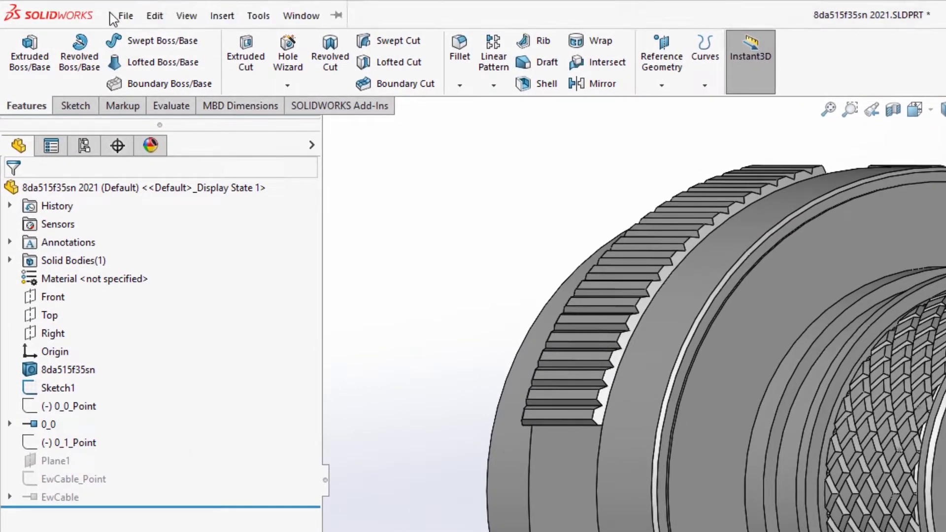
Launch Create CPoint with manufacturer part from the SOLIDWORKS Electrical tools menu
left_click(118, 15)
mouse_move(254, 16)
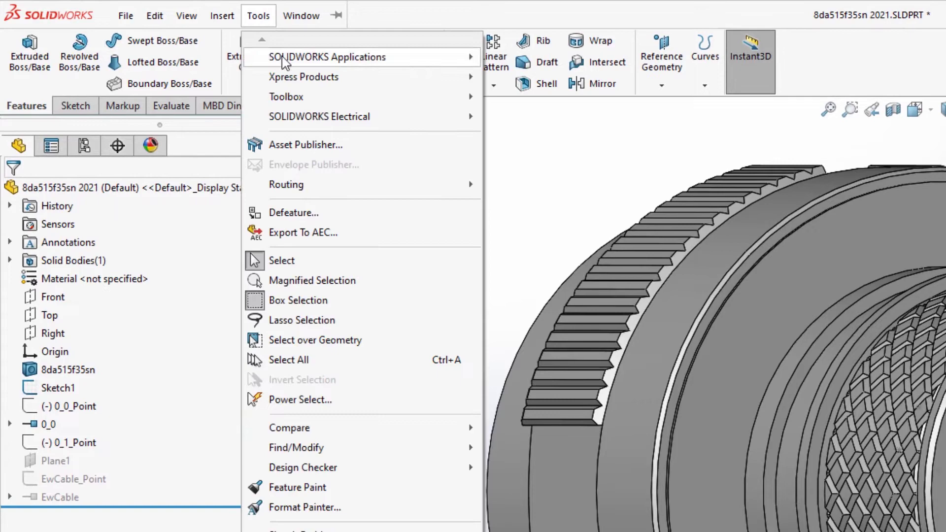
mouse_move(315, 124)
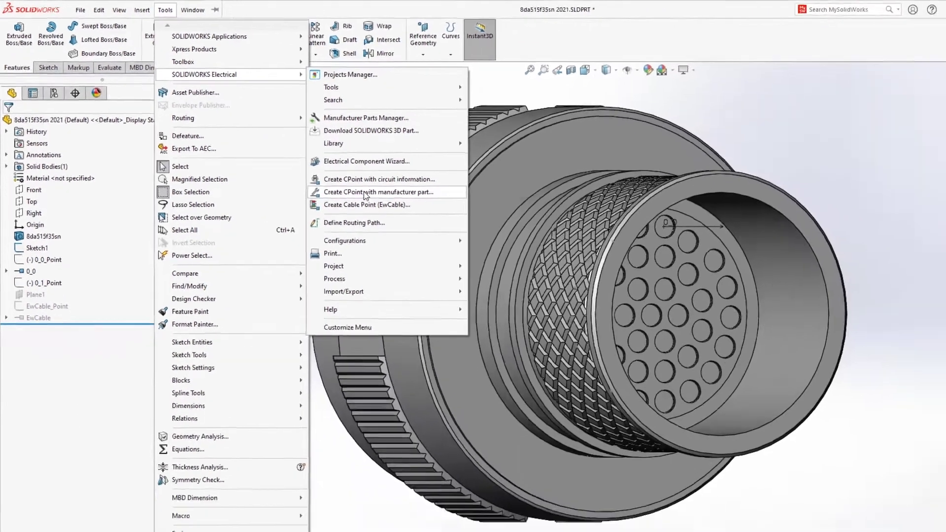
left_click(571, 301)
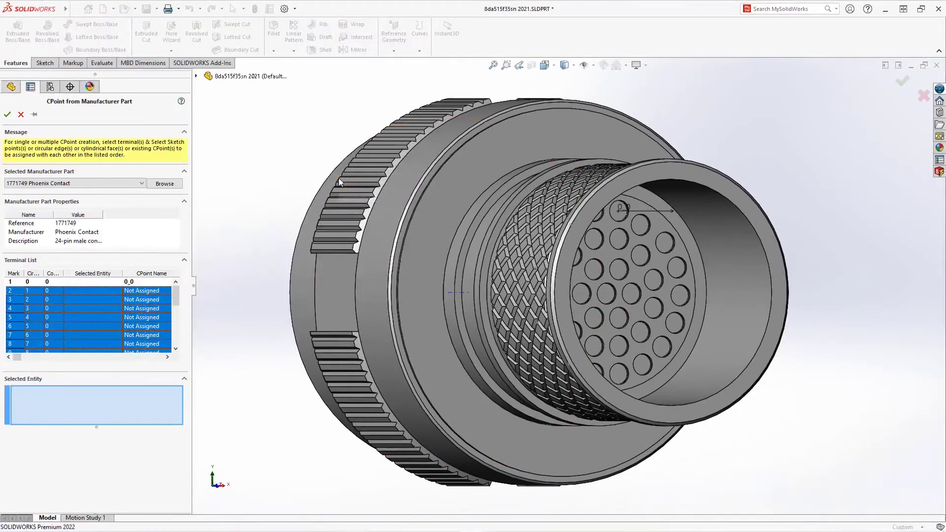
Search the part catalogue with an empty reference and <All> manufacturers, listing 319 connectors
left_click(163, 184)
left_click(305, 254)
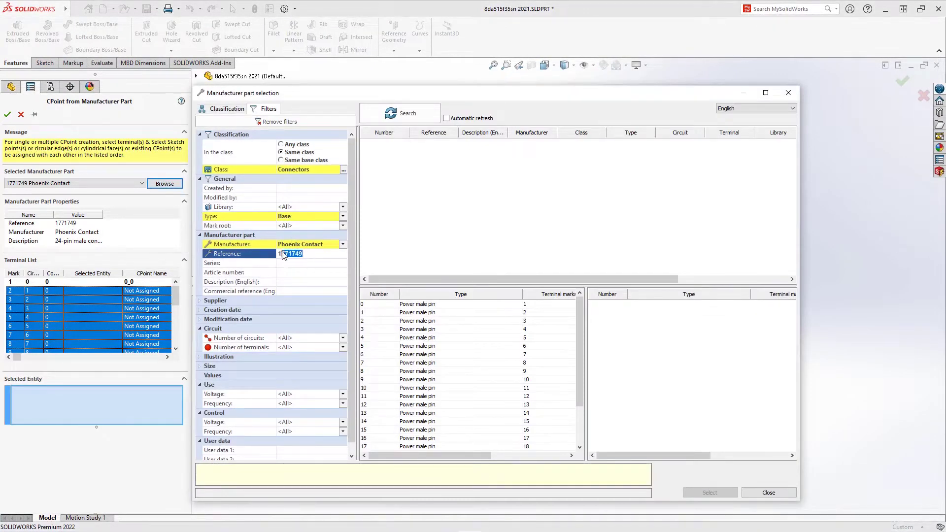
key("BackSpace")
left_click(342, 245)
scroll(310, 295, "up", 3)
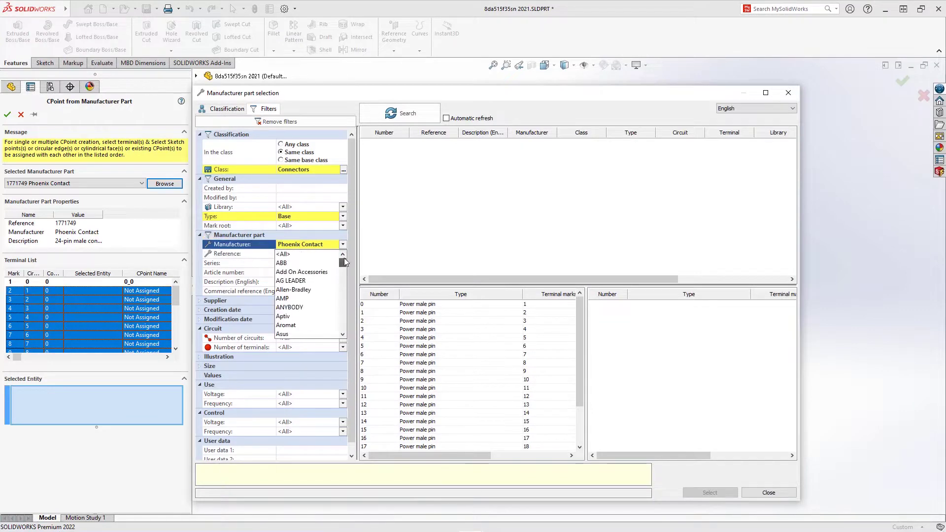
left_click(306, 256)
left_click(397, 114)
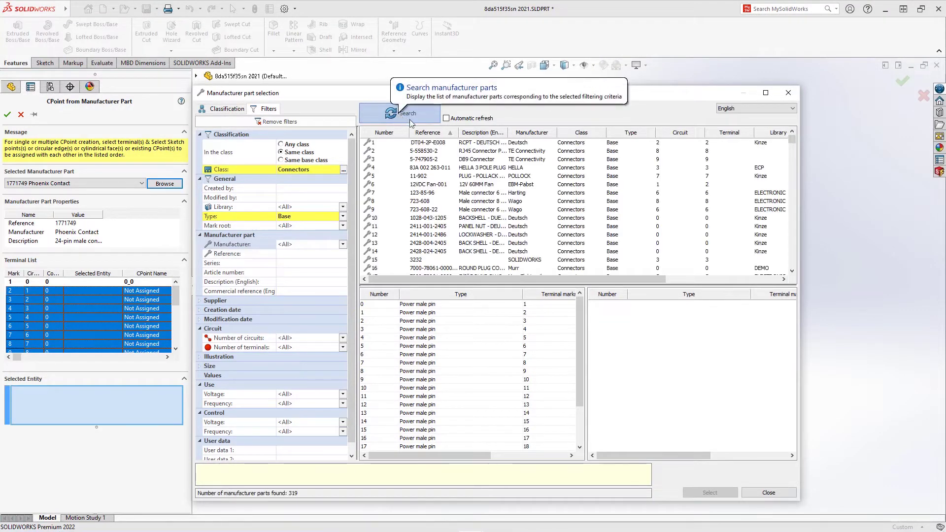
Assign three hole-centre points to terminals 1–3, creating CPoints 1_0, 2_0 and 3_0 from Phoenix Contact 1771749
left_click(788, 93)
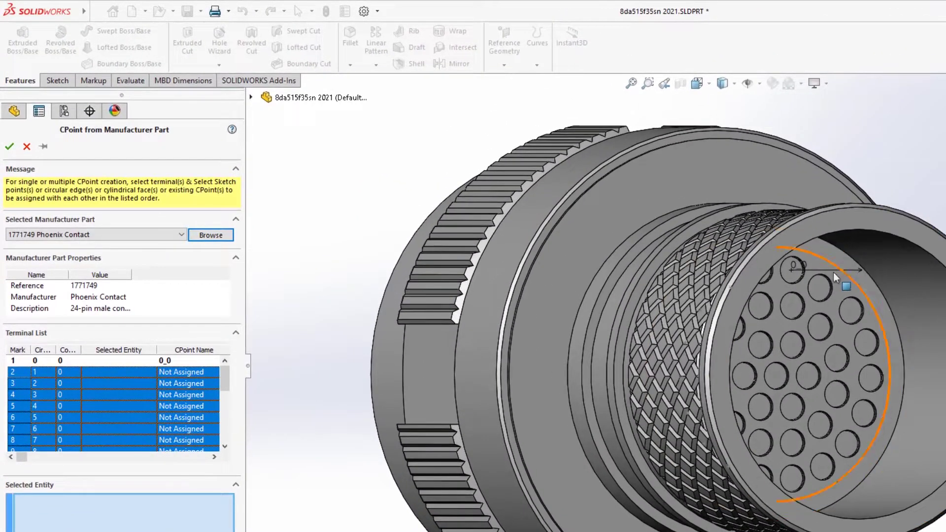
left_click(821, 288)
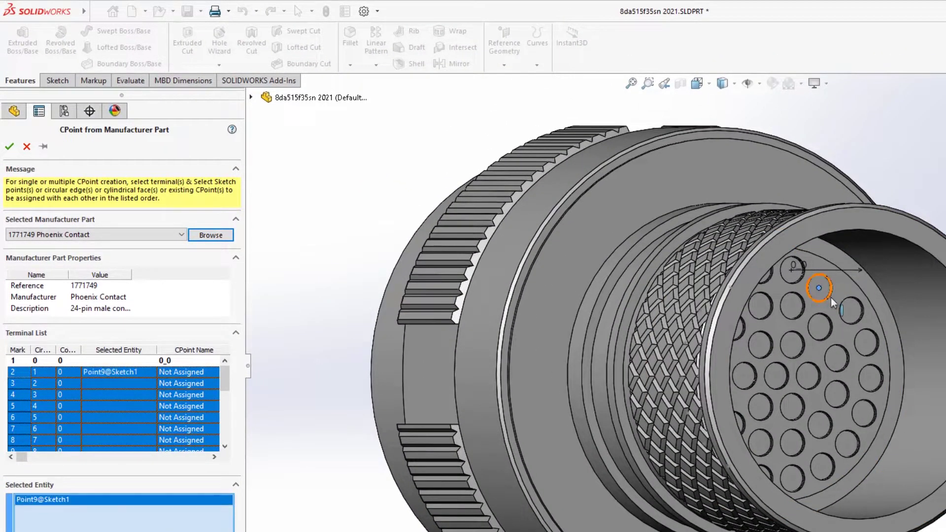
left_click(850, 311)
left_click(866, 342)
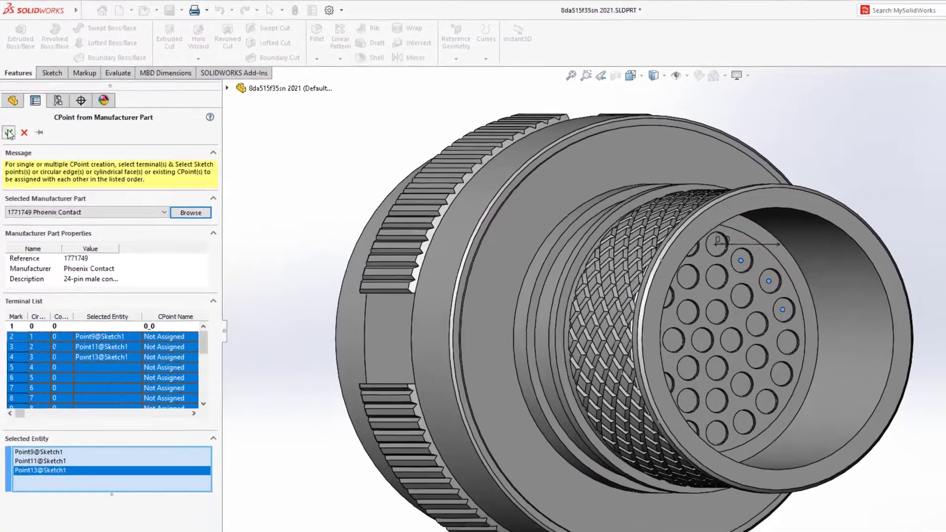
left_click(9, 147)
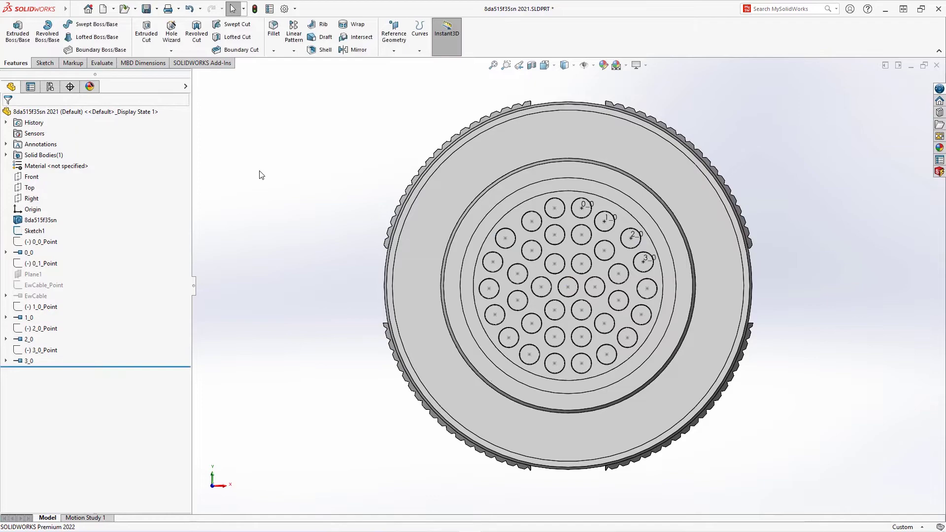
Relaunch Create CPoint with manufacturer part from the SOLIDWORKS Electrical menu on the oblique connector view
middle_click_drag(261, 175, 279, 188)
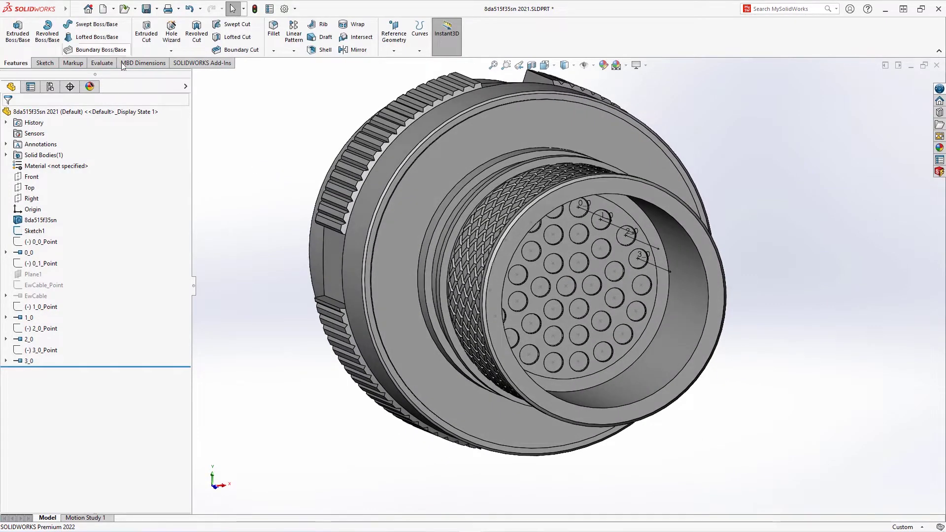
mouse_move(65, 9)
left_click(154, 9)
mouse_move(246, 70)
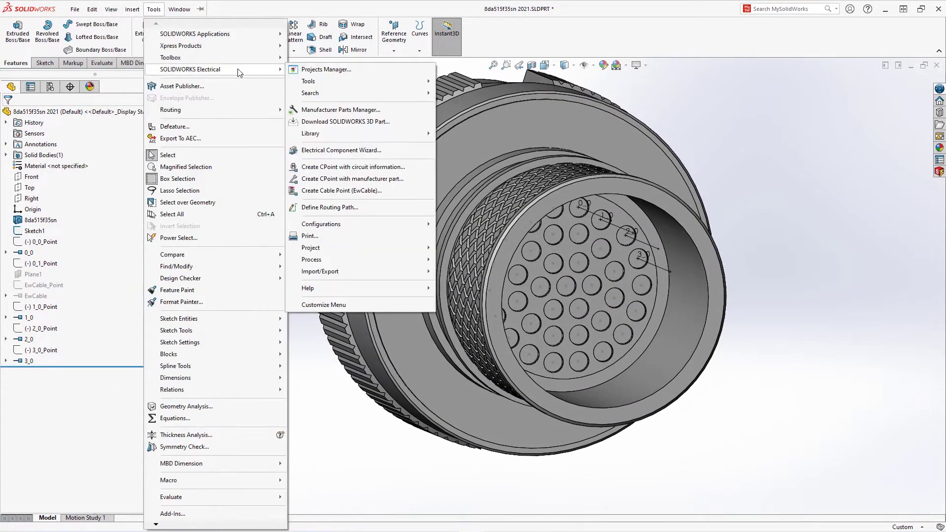
left_click(356, 180)
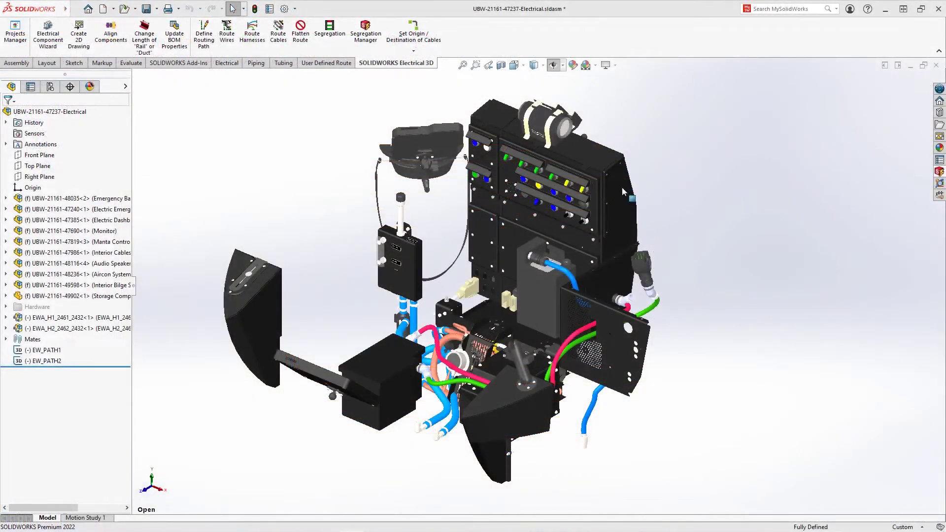
Zoom into the pink, green and blue cables and orbit the assembly to inspect their routing
left_click(476, 65)
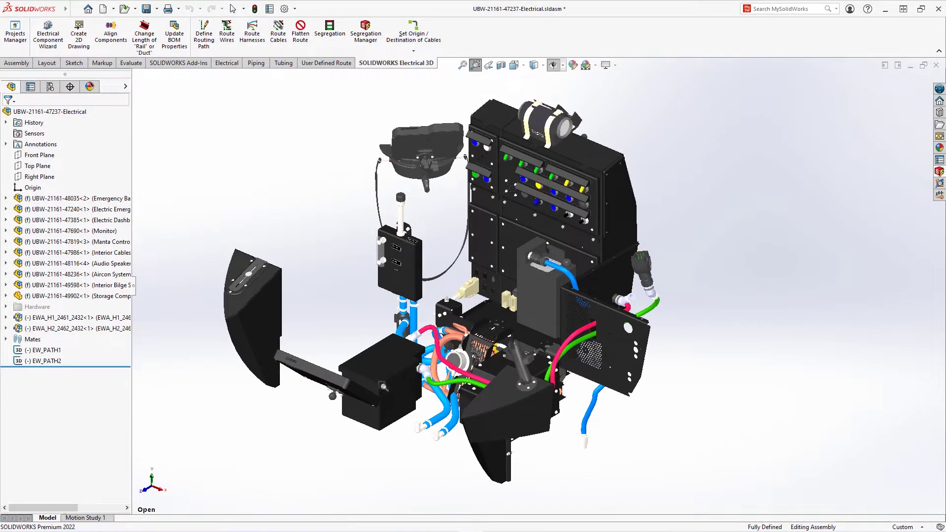
left_click_drag(384, 387, 464, 288)
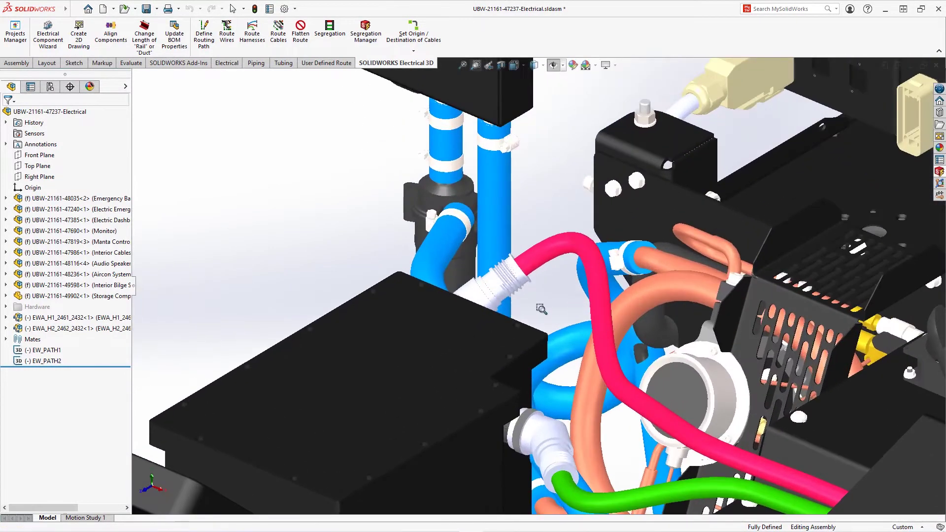
middle_click_drag(552, 305, 488, 301)
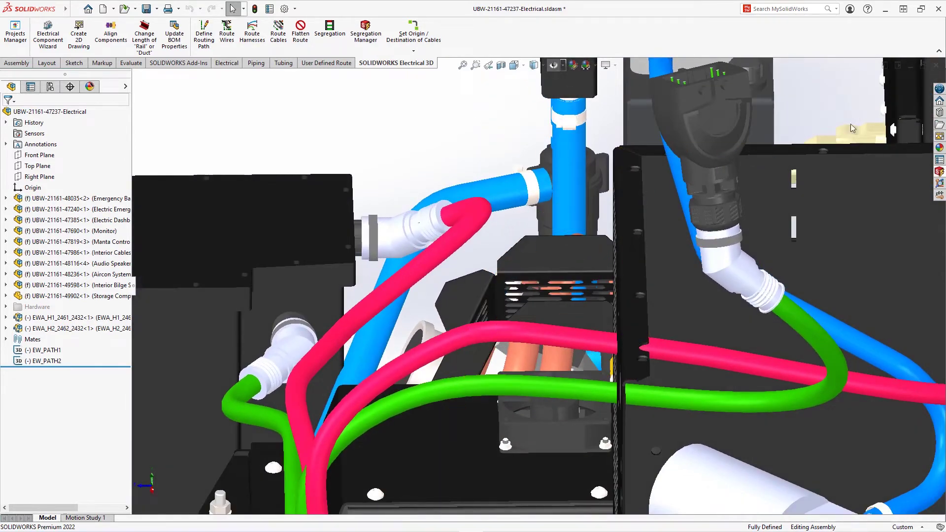
Close the Design Library pane to view the pink cable ending at the 45° elbow coupling
left_click(939, 112)
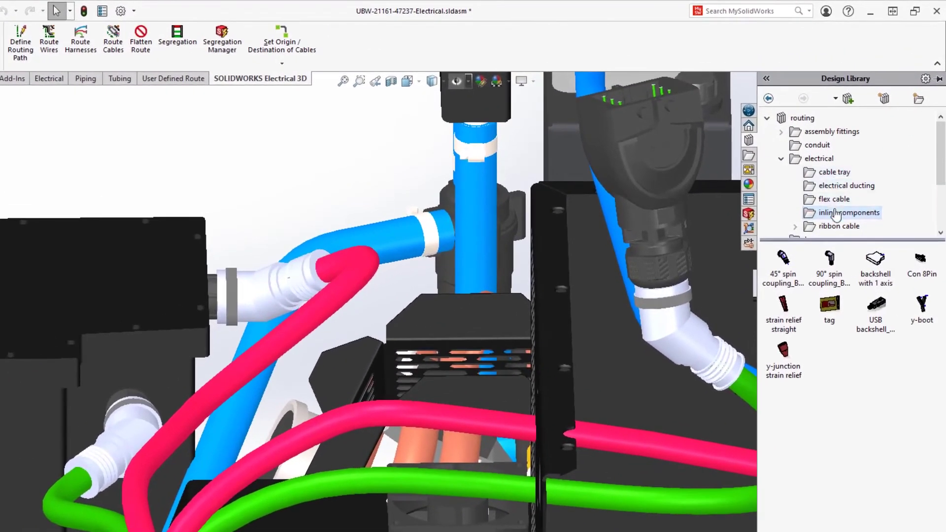
mouse_move(785, 259)
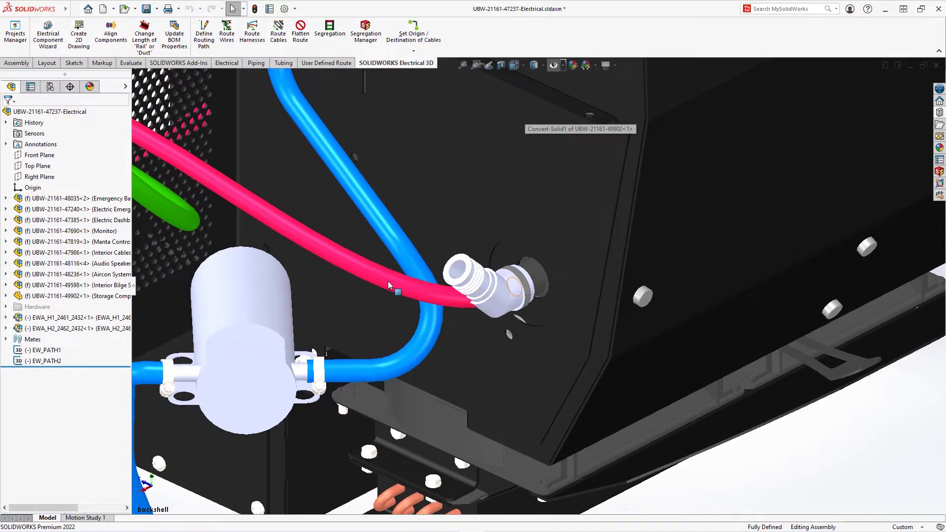
Edit the red cable's route, align Spline23 to the coupling's Axis 1, and exit the sketch
left_click(388, 282)
right_click(389, 282)
left_click(419, 233)
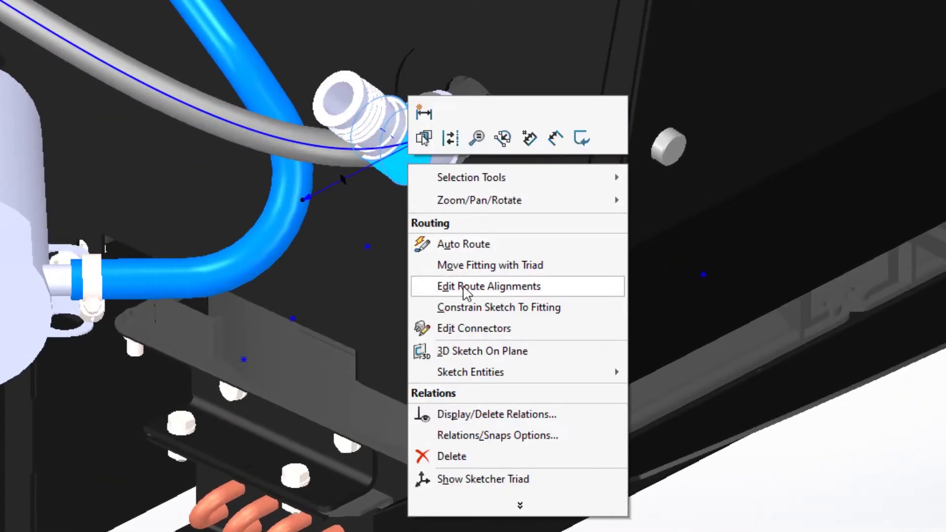
left_click(464, 289)
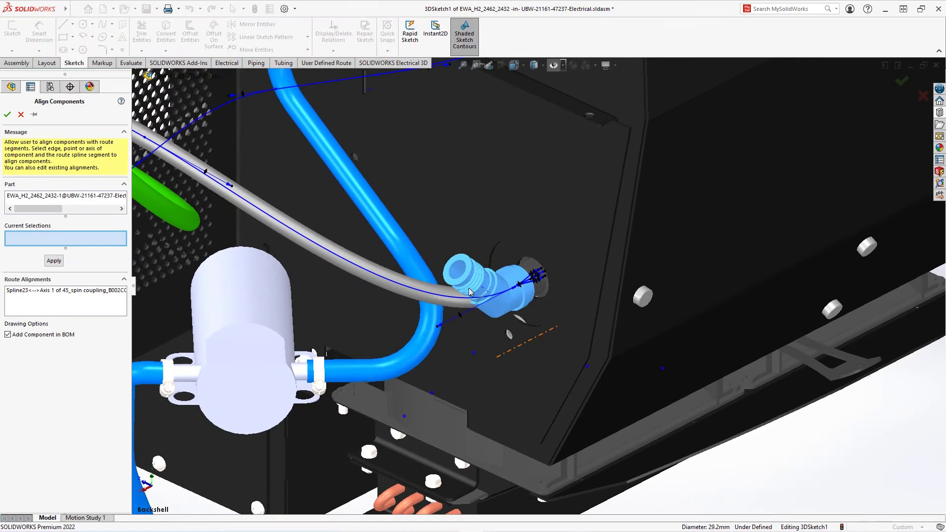
left_click(387, 283)
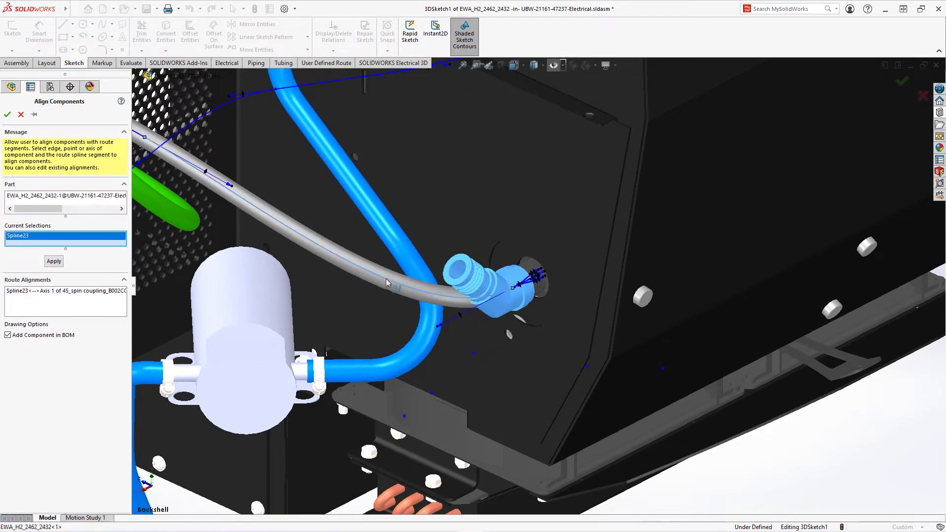
left_click(460, 271)
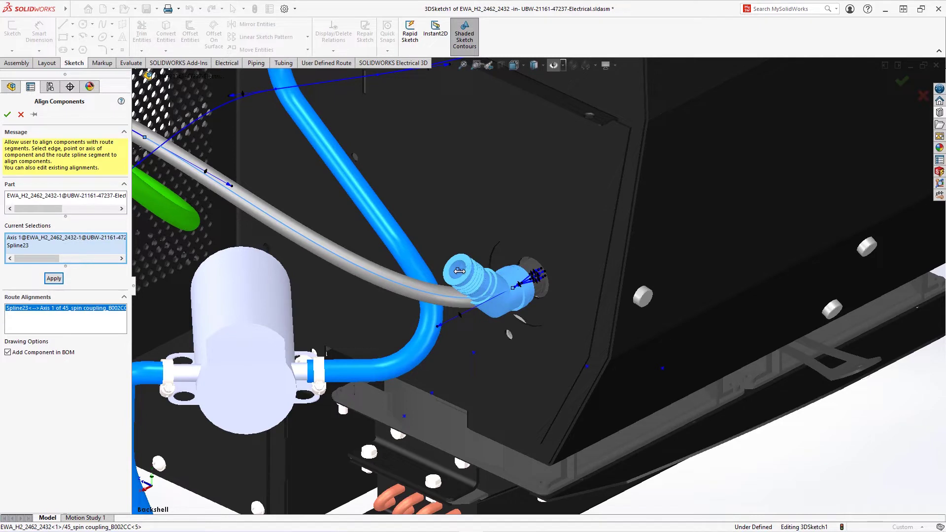
left_click(53, 279)
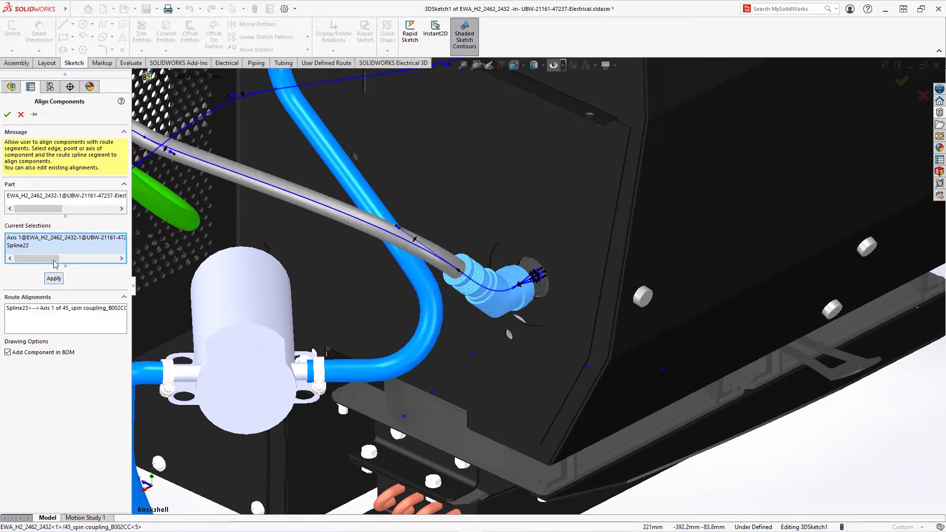
left_click(7, 117)
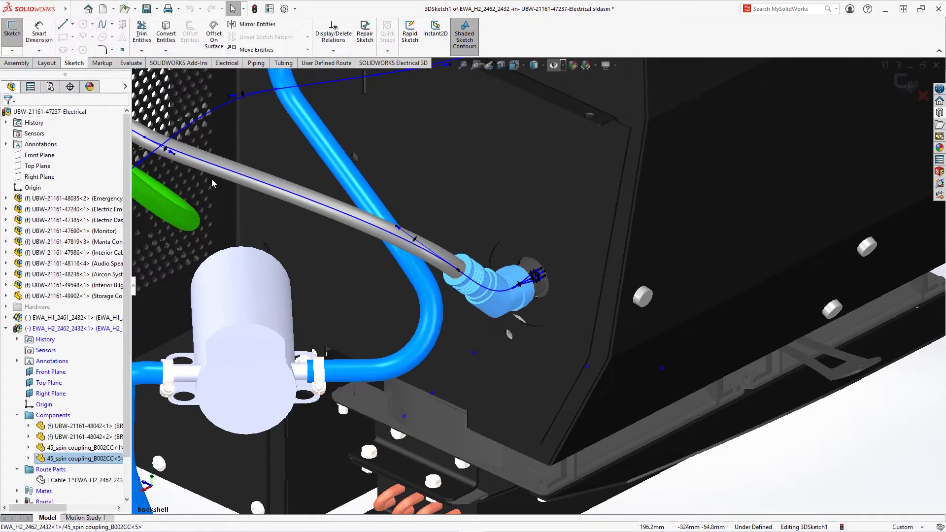
left_click(912, 89)
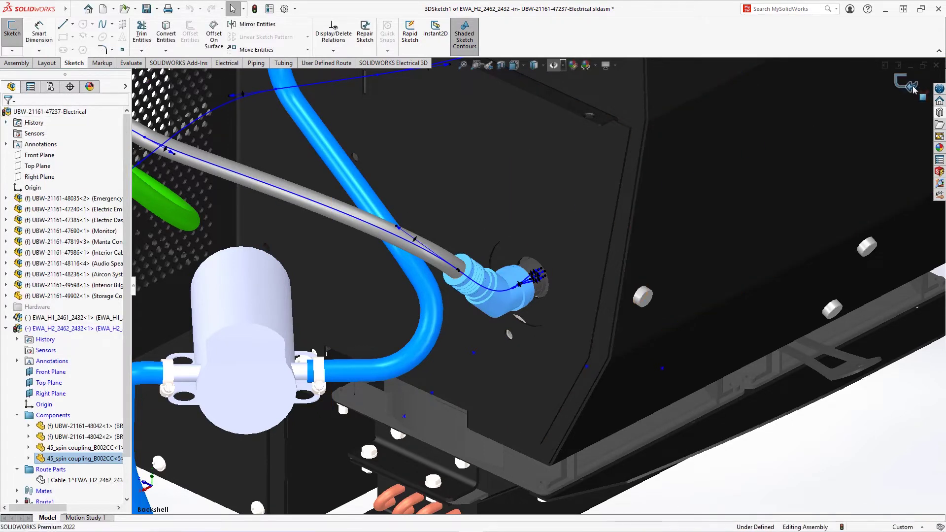
Exit the route edit and open harness EWA_H2_2462_2432-1 in Flatten Route
left_click(912, 89)
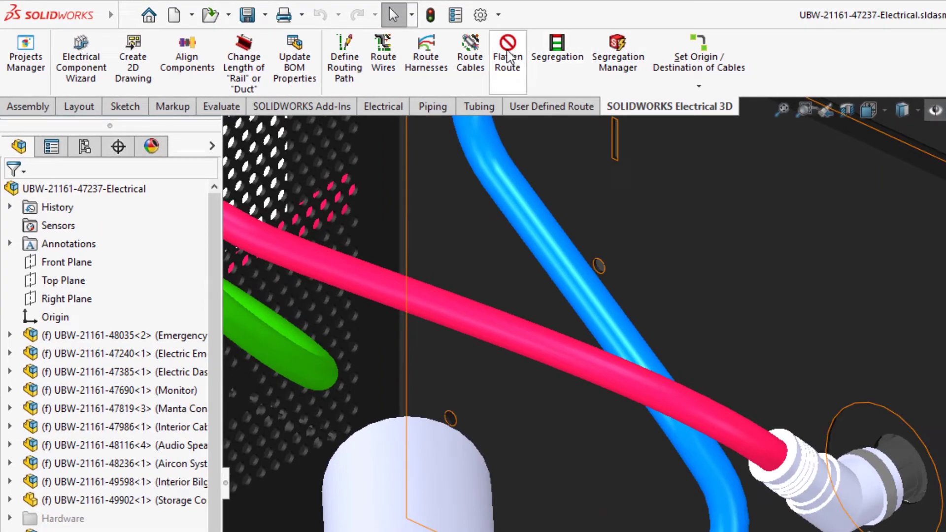
left_click(508, 55)
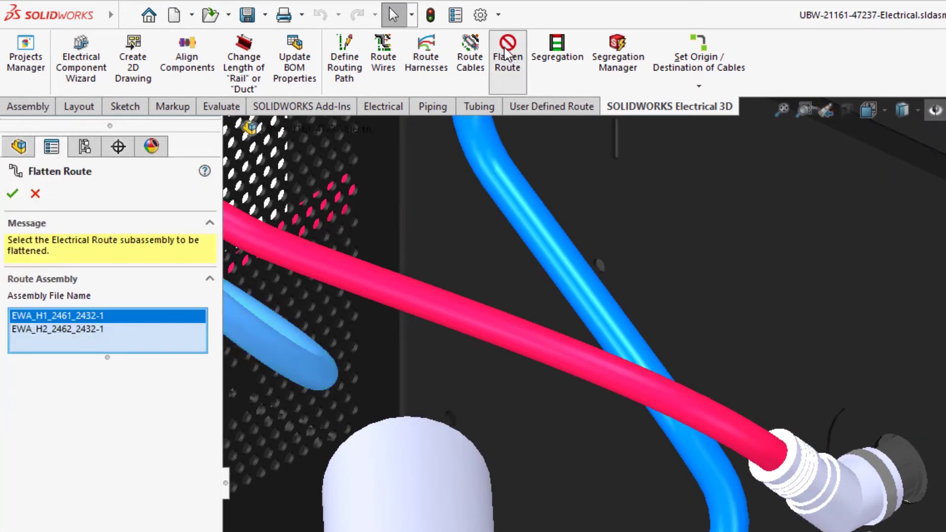
left_click(93, 329)
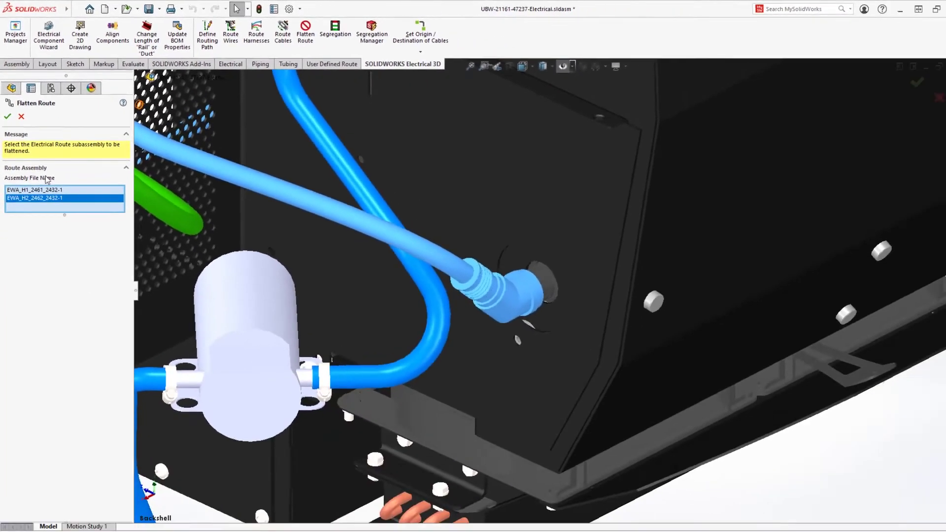
left_click(7, 114)
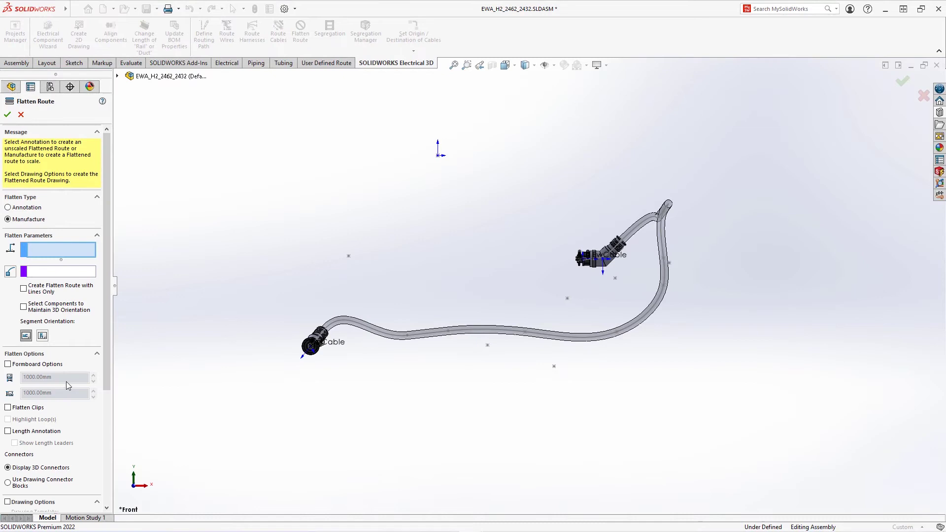
Enable Drawing Options with the Manufacture flatten type and generate the flattened harness drawing
left_click(8, 502)
left_click(7, 116)
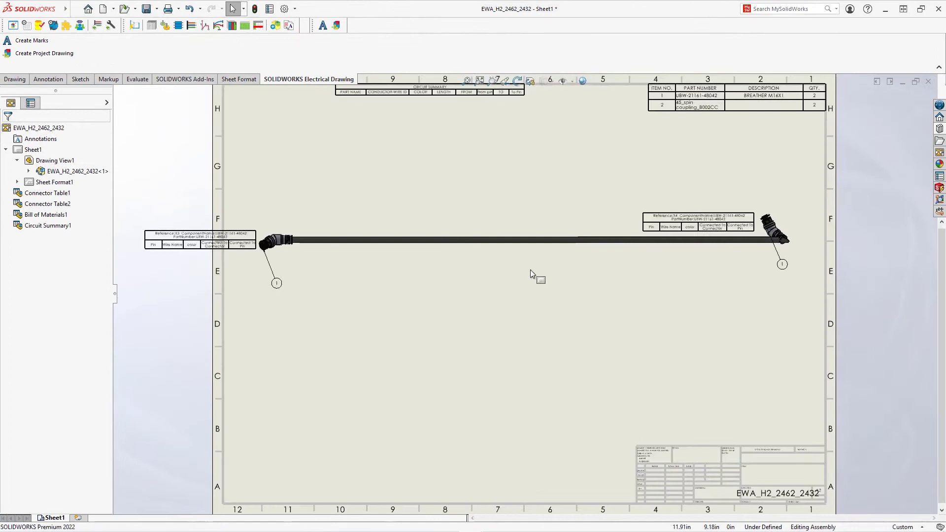
Move the left connector table below the harness and lift the right connector's balloon above it
left_click_drag(138, 228, 239, 296)
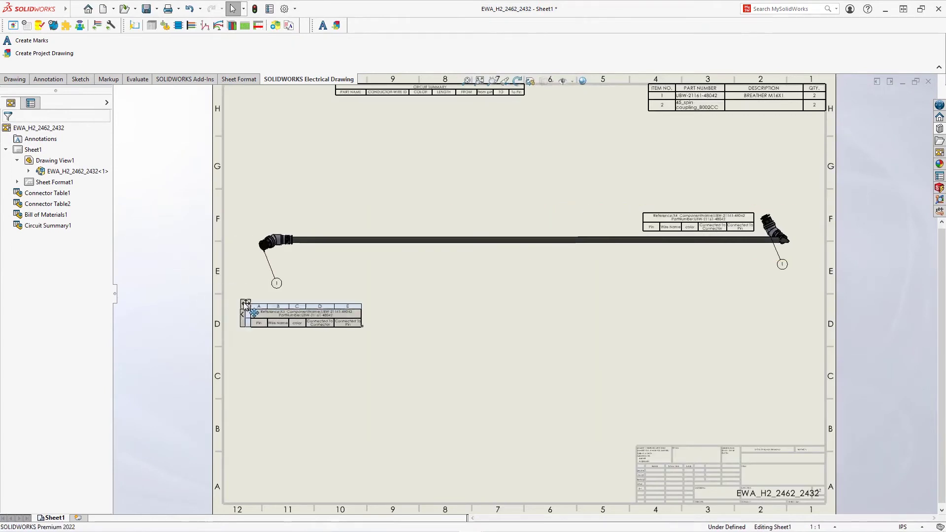
left_click_drag(782, 264, 739, 187)
left_click(738, 185)
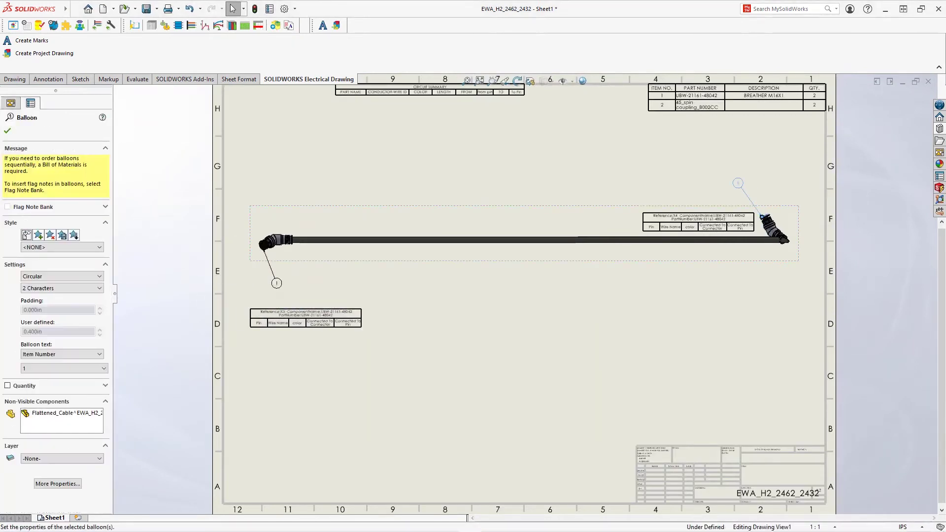